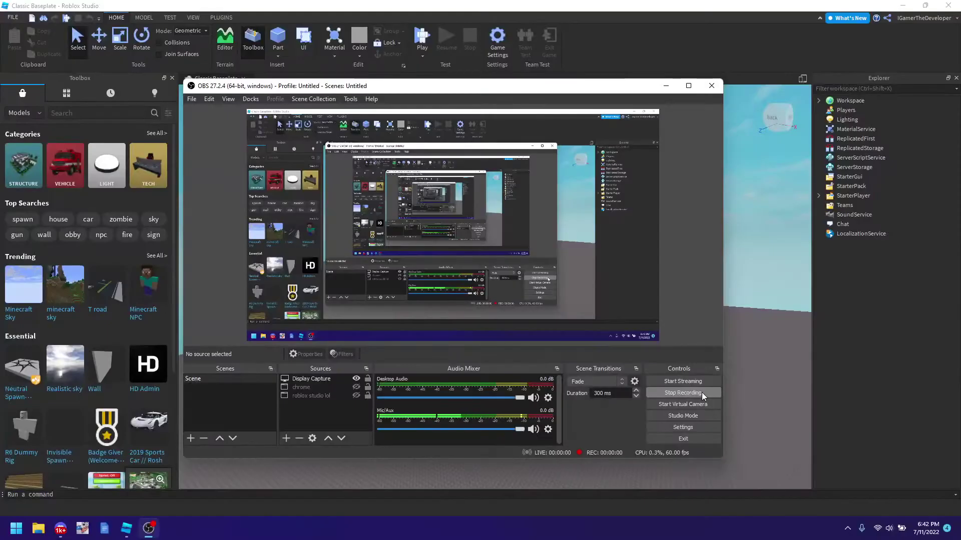
pyautogui.click(735, 363)
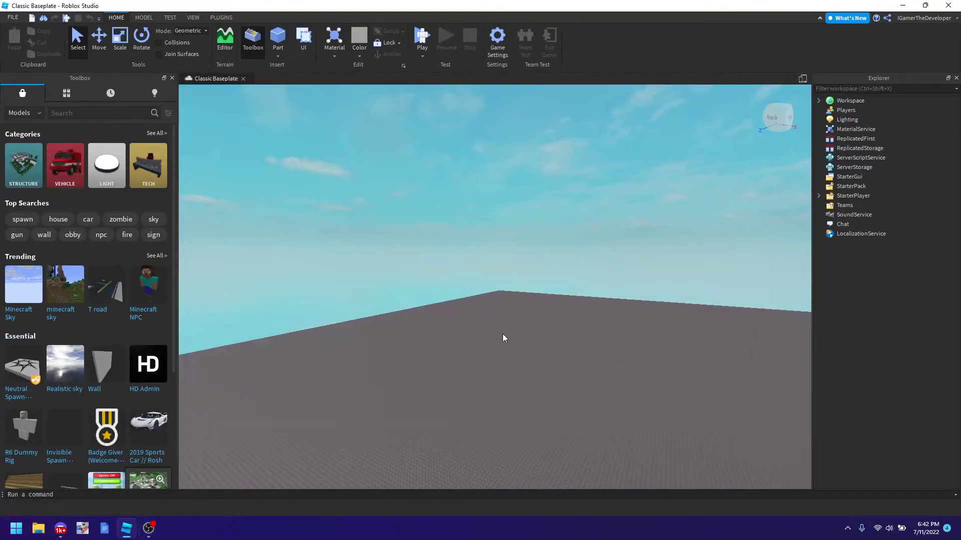
pyautogui.moveTo(503, 335); pyautogui.dragTo(376, 205, button='right')
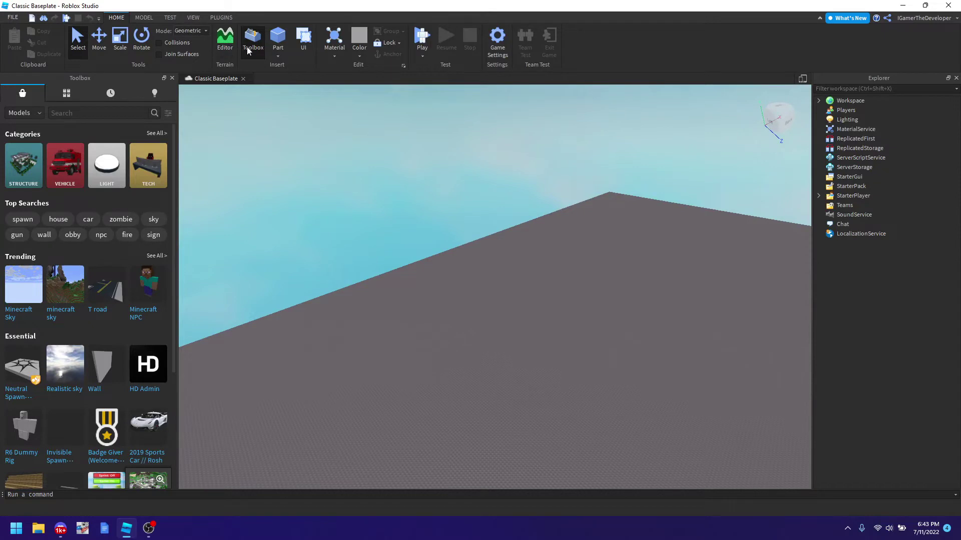
pyautogui.moveTo(231, 194); pyautogui.dragTo(259, 264, button='right')
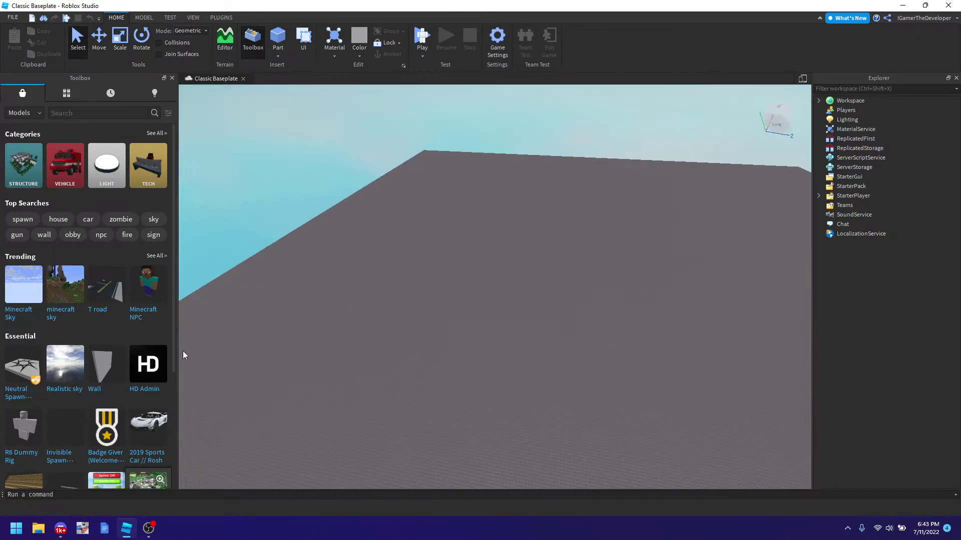
pyautogui.moveTo(316, 325); pyautogui.dragTo(307, 326, button='right')
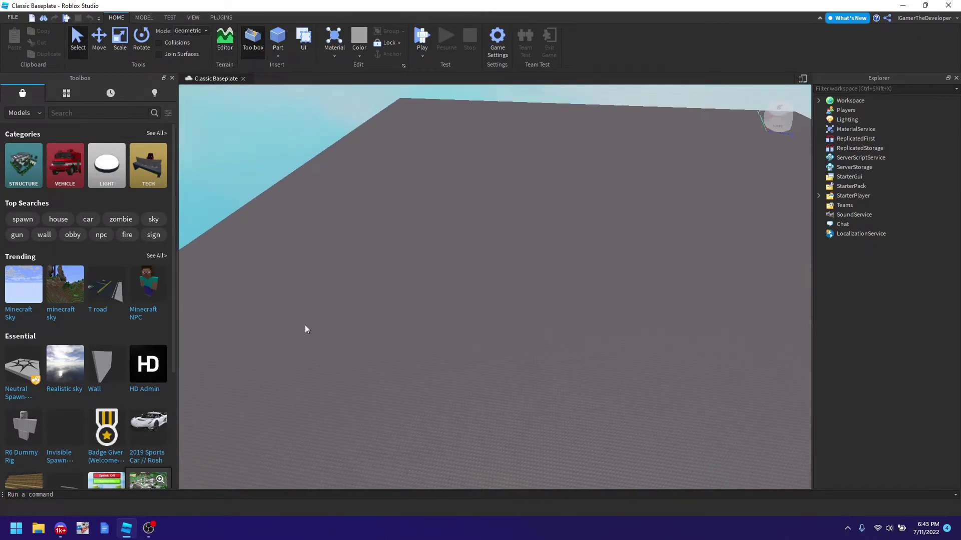
# Step: Insert the HD Admin model into the baseplate and delete its HD logo part from the scene
pyautogui.click(145, 374)
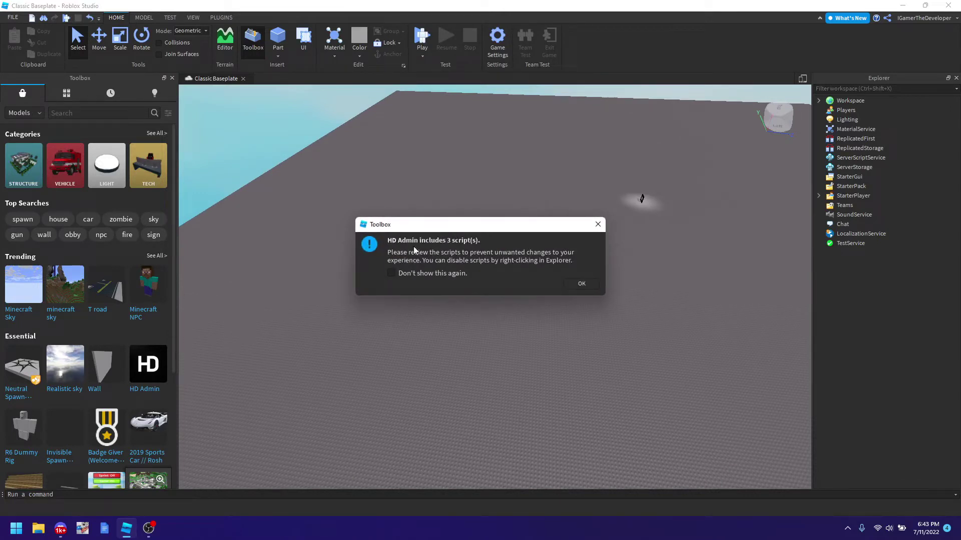
pyautogui.click(593, 288)
pyautogui.moveTo(599, 286); pyautogui.dragTo(371, 350, button='right')
pyautogui.moveTo(486, 254); pyautogui.dragTo(470, 271)
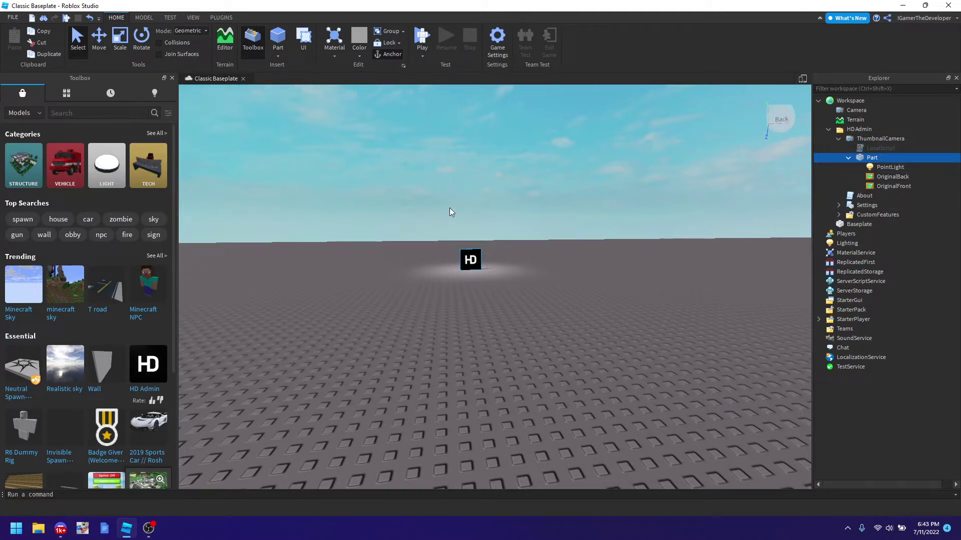
pyautogui.press('Delete')
# Step: Start a playtest and check the player's rank on the About page of the HD Admin menu
pyautogui.moveTo(443, 196); pyautogui.dragTo(434, 193, button='right')
pyautogui.press('w')
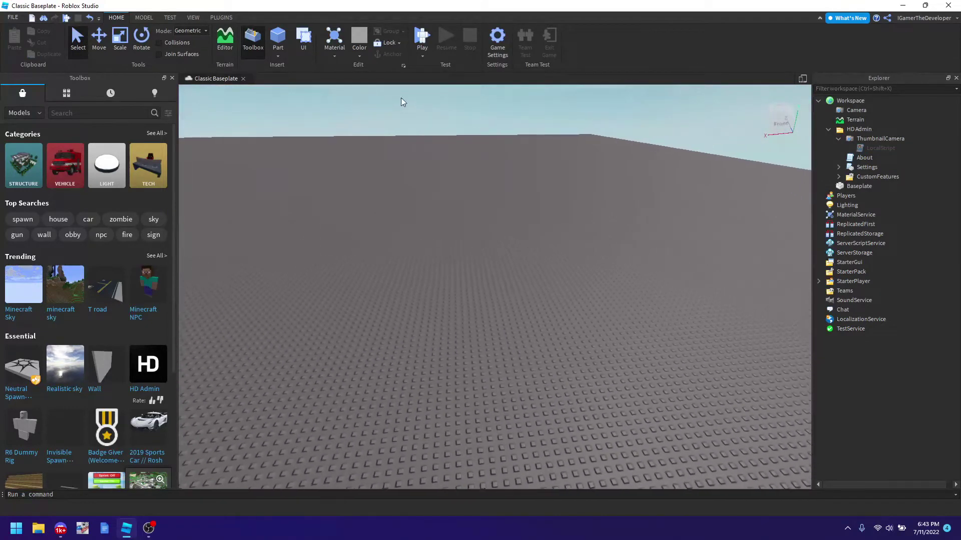
pyautogui.press('a')
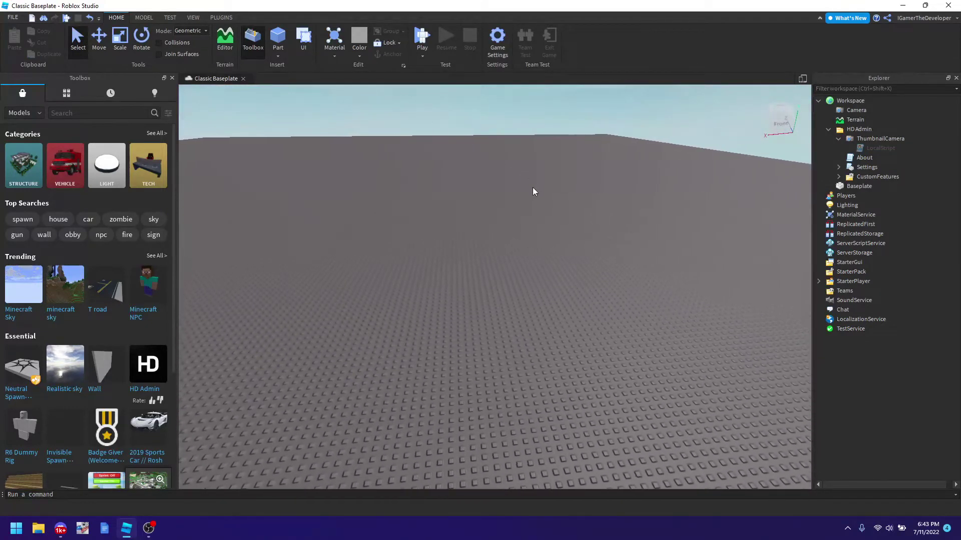
pyautogui.click(423, 36)
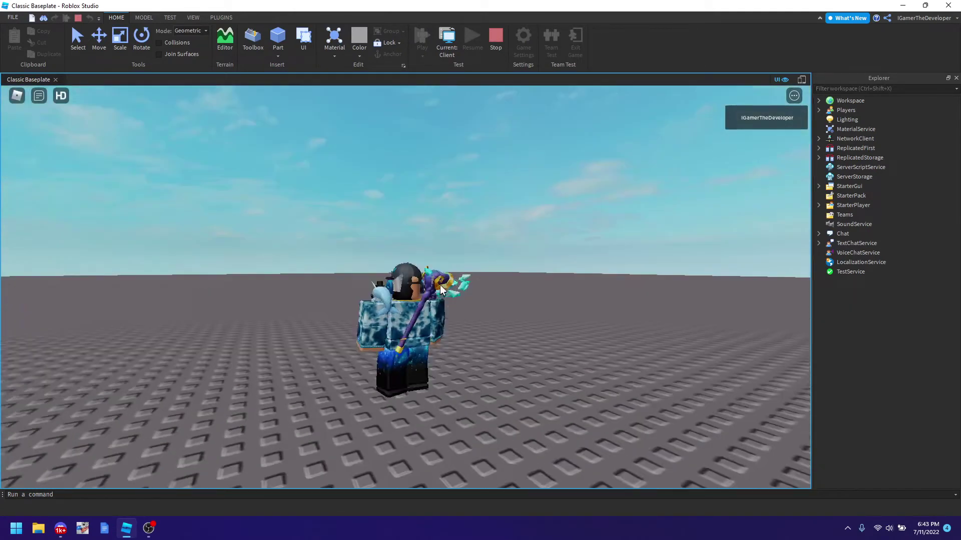
pyautogui.click(60, 95)
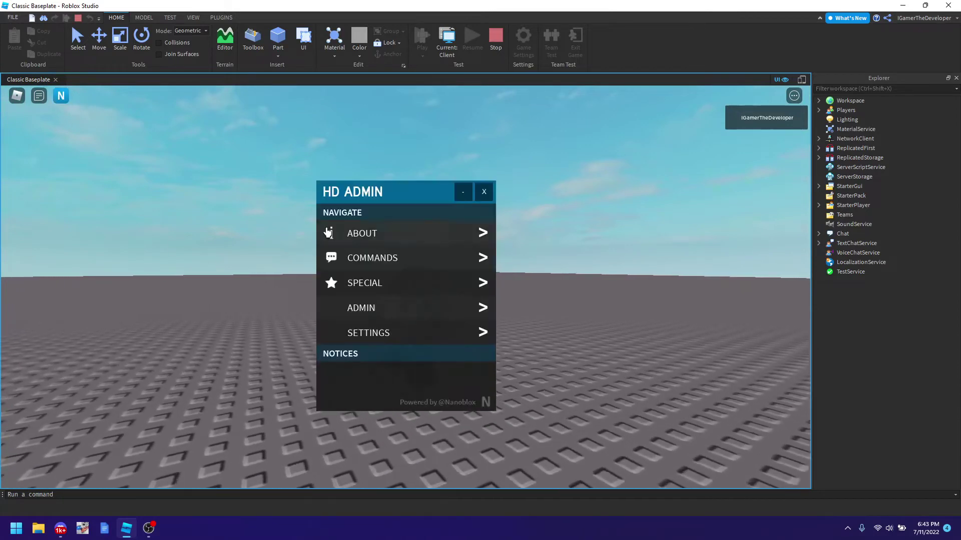
pyautogui.click(351, 235)
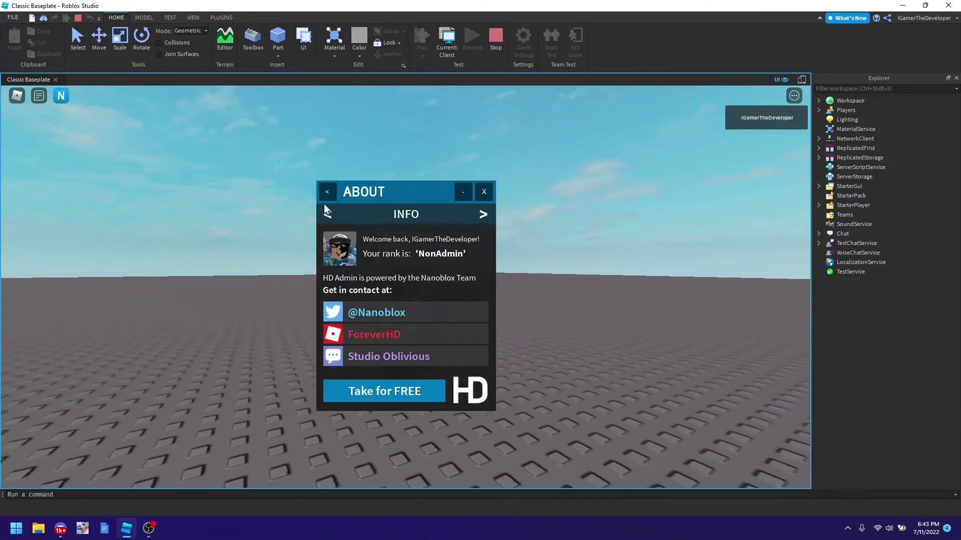
pyautogui.click(328, 193)
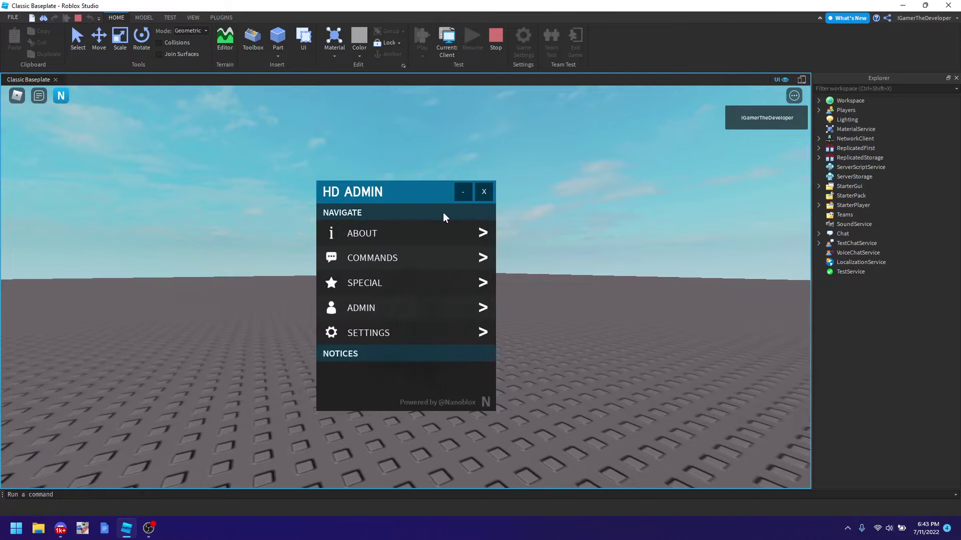
pyautogui.moveTo(420, 196); pyautogui.dragTo(478, 219)
pyautogui.moveTo(700, 223); pyautogui.dragTo(700, 223, button='right')
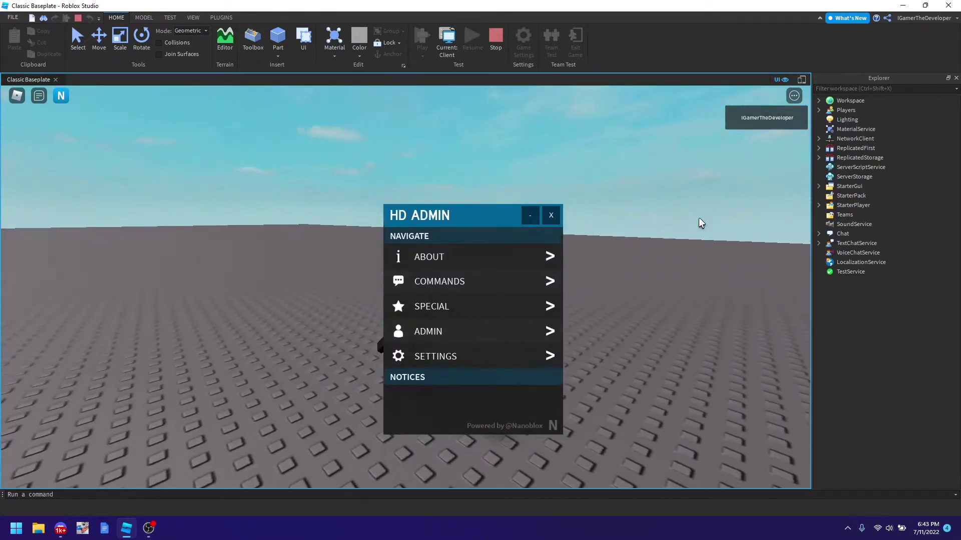
pyautogui.press('d')
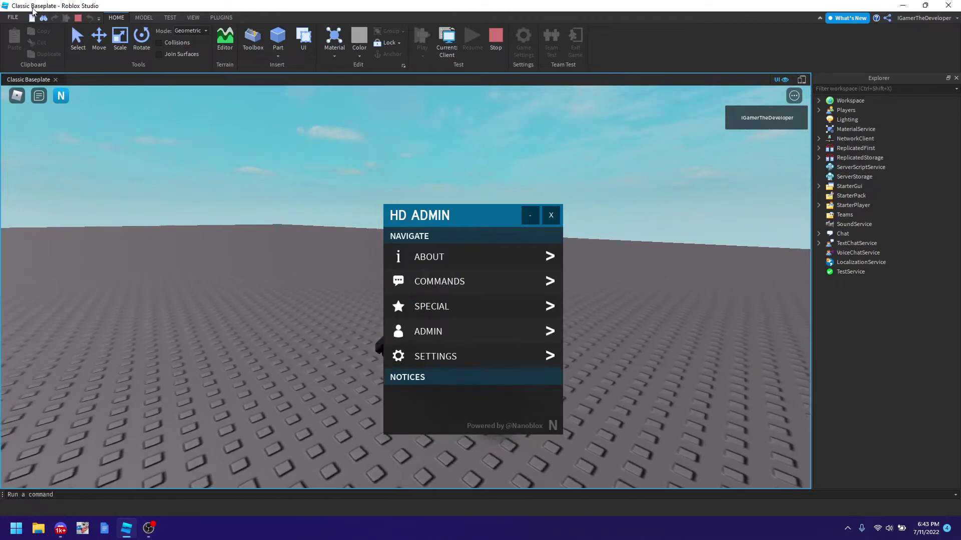
pyautogui.moveTo(537, 119); pyautogui.dragTo(538, 119, button='right')
pyautogui.scroll(4, 537, 119)
pyautogui.press('d')
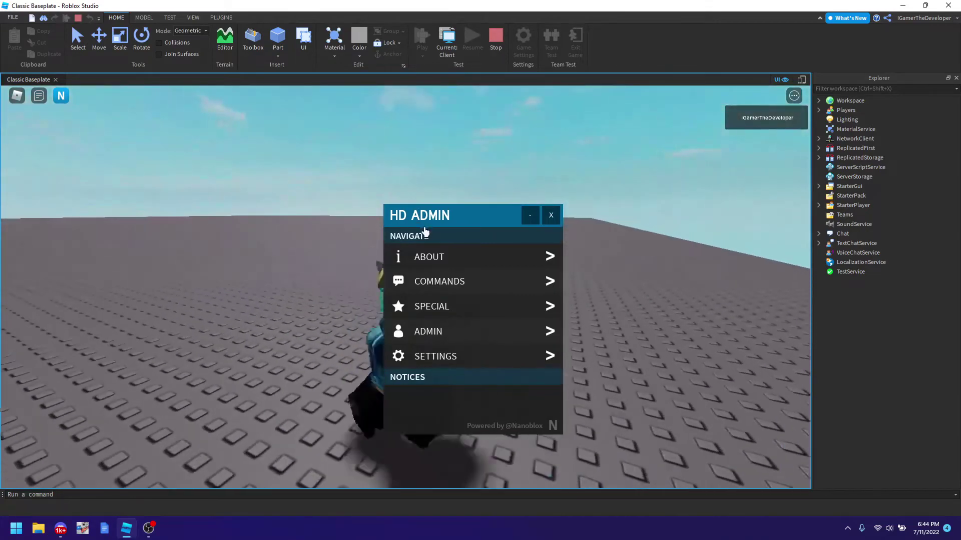
pyautogui.moveTo(433, 219); pyautogui.dragTo(401, 239)
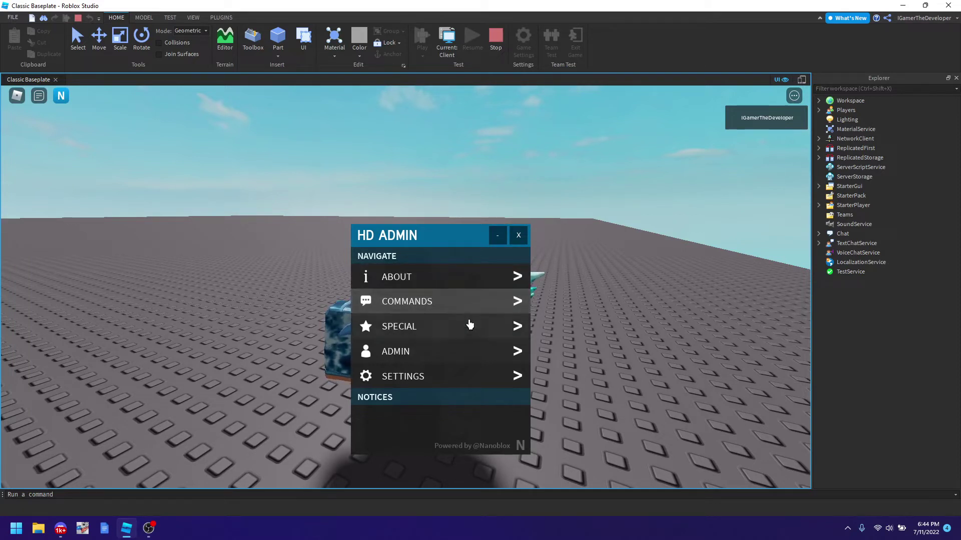
pyautogui.click(148, 529)
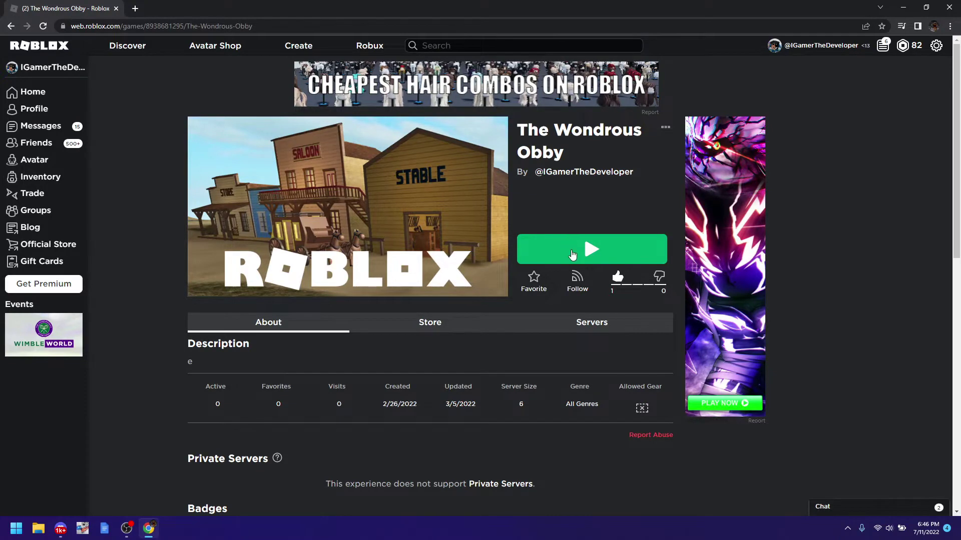
# Step: Launch The Wondrous Obby from its web page in Roblox and open the HD Admin command list from the rank notice
pyautogui.click(573, 255)
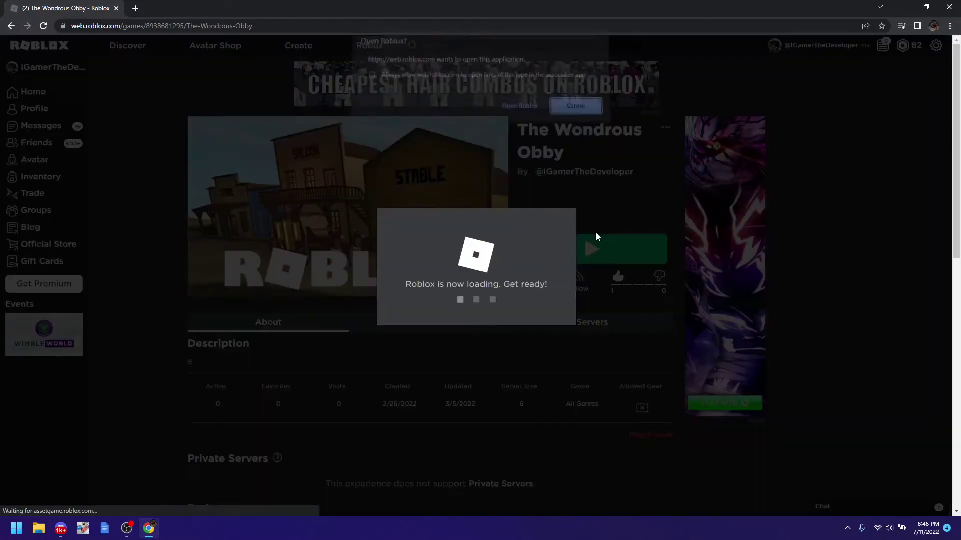
pyautogui.click(518, 112)
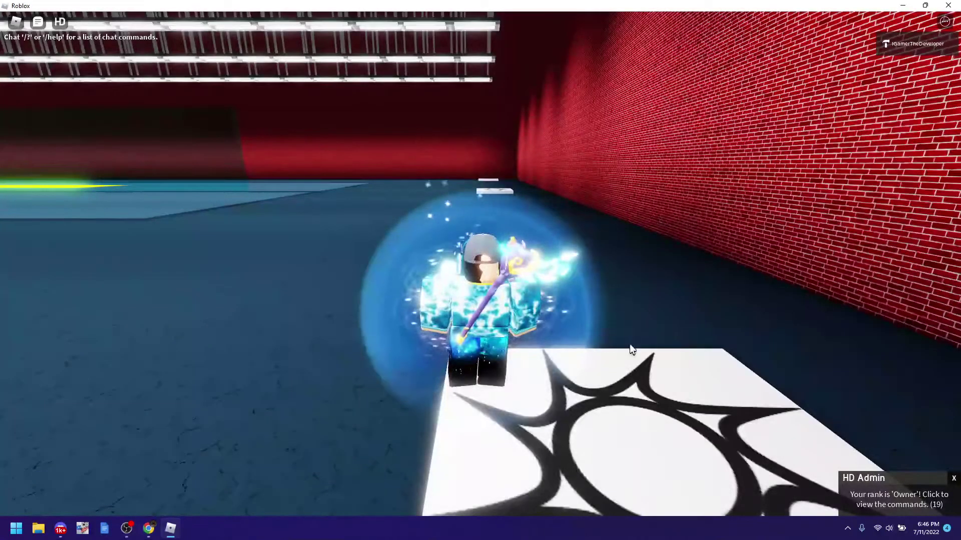
pyautogui.moveTo(630, 345); pyautogui.dragTo(630, 345, button='right')
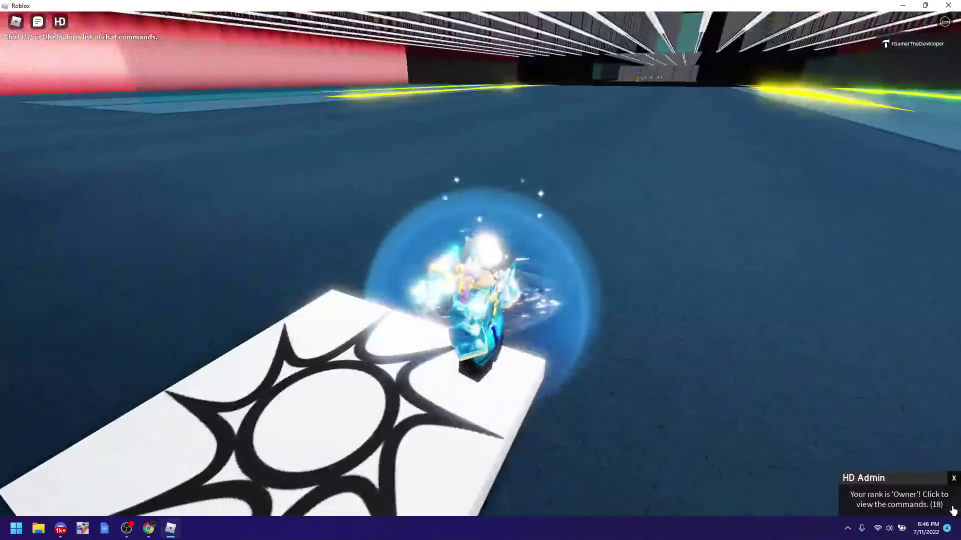
pyautogui.click(918, 510)
# Step: Check the player's rank on the HD Admin About page and return to the main HD Admin menu
pyautogui.moveTo(684, 234); pyautogui.dragTo(684, 235, button='right')
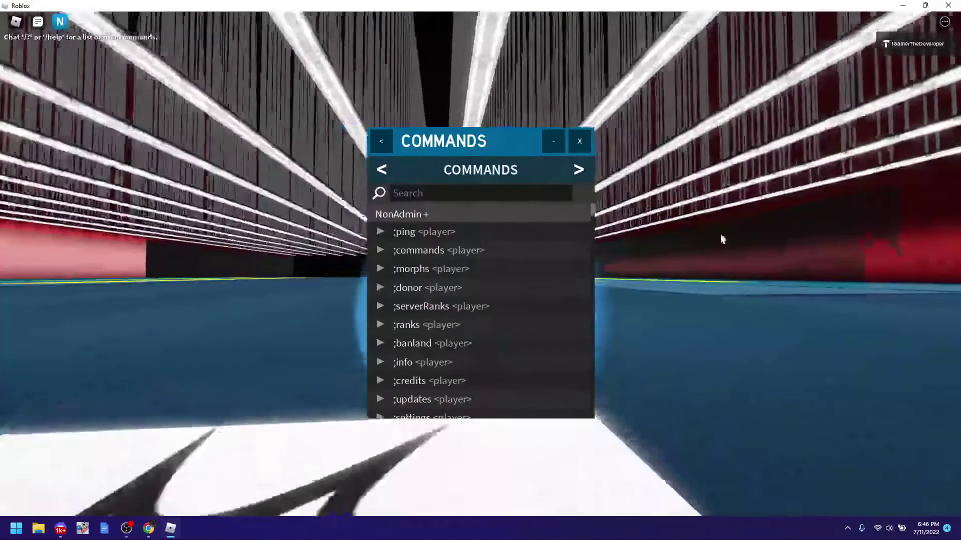
pyautogui.press('w')
pyautogui.moveTo(696, 160); pyautogui.dragTo(696, 160, button='right')
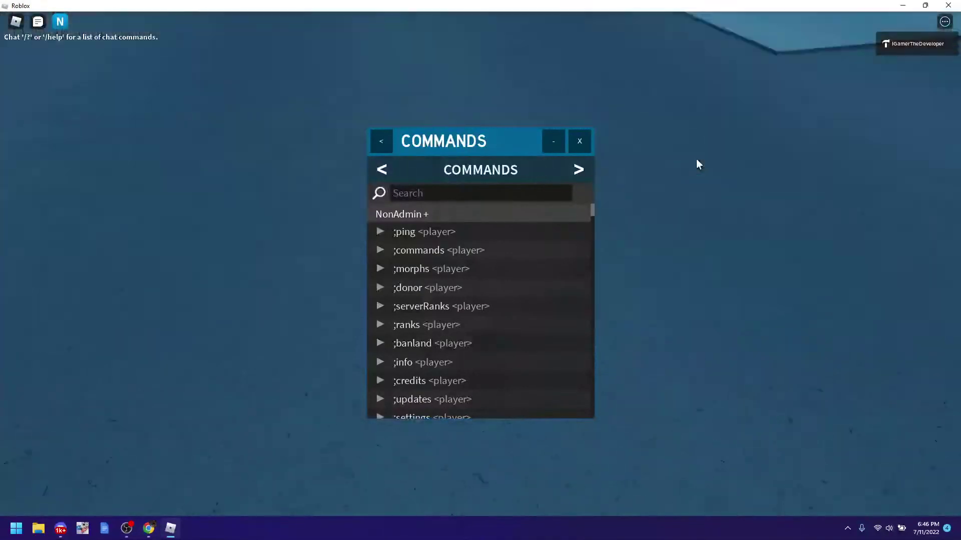
pyautogui.click(381, 141)
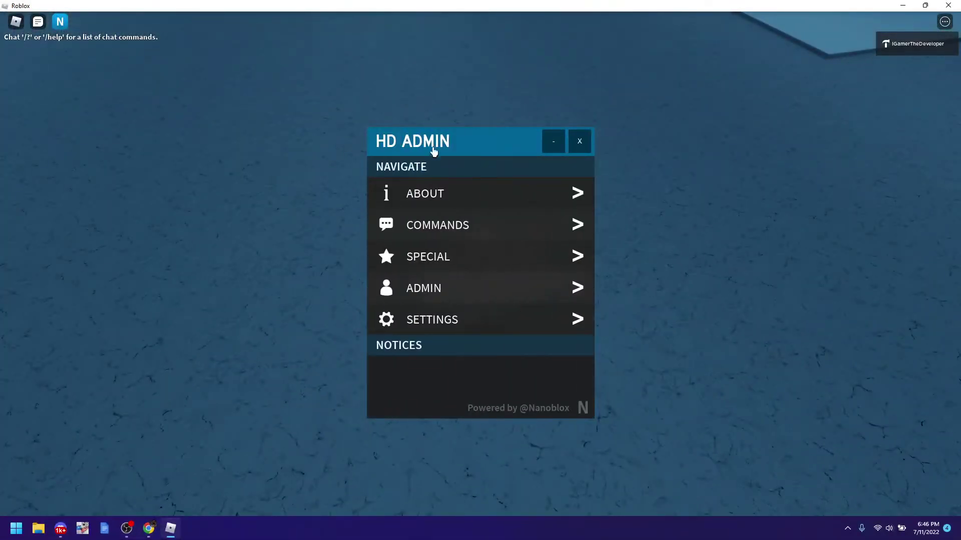
pyautogui.moveTo(747, 246); pyautogui.dragTo(748, 246, button='right')
pyautogui.click(509, 195)
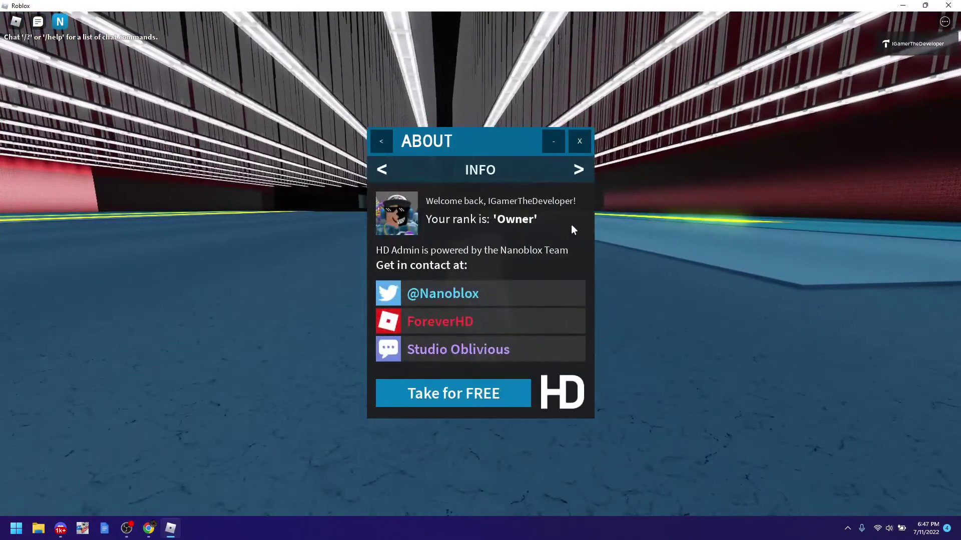
pyautogui.click(381, 141)
# Step: Browse the HD Admin command list for commands to try and close the HD Admin window
pyautogui.moveTo(869, 279); pyautogui.dragTo(960, 285, button='right')
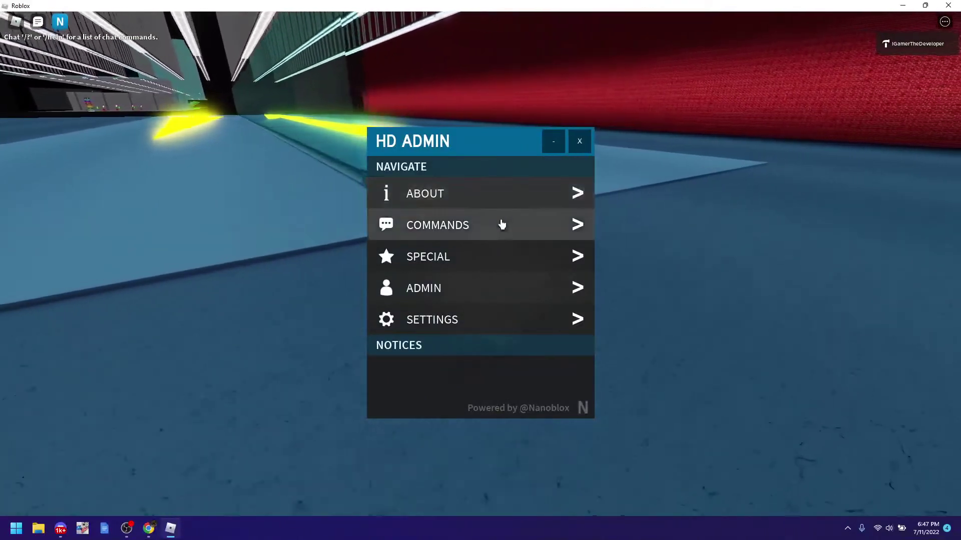
pyautogui.click(502, 223)
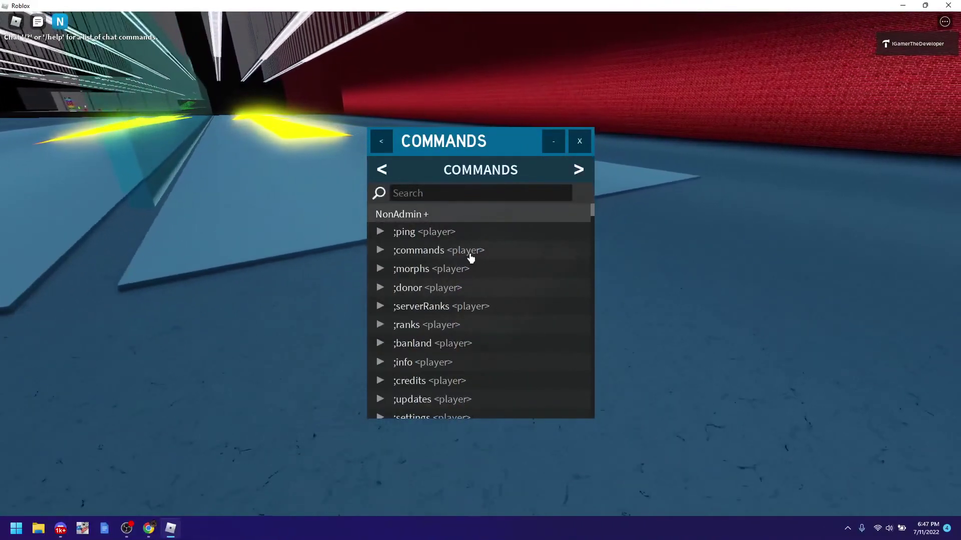
pyautogui.scroll(-5, 470, 253)
pyautogui.scroll(-15, 479, 253)
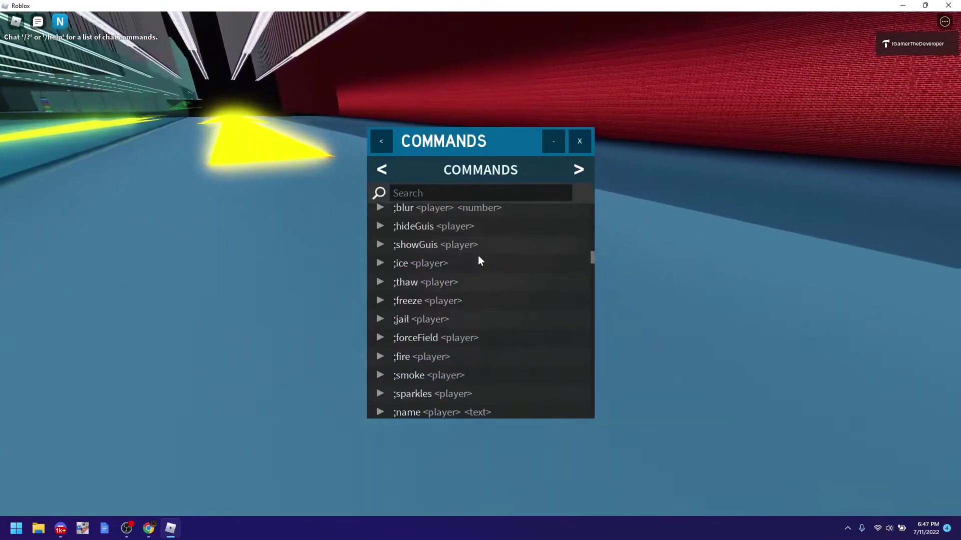
pyautogui.scroll(-1, 485, 264)
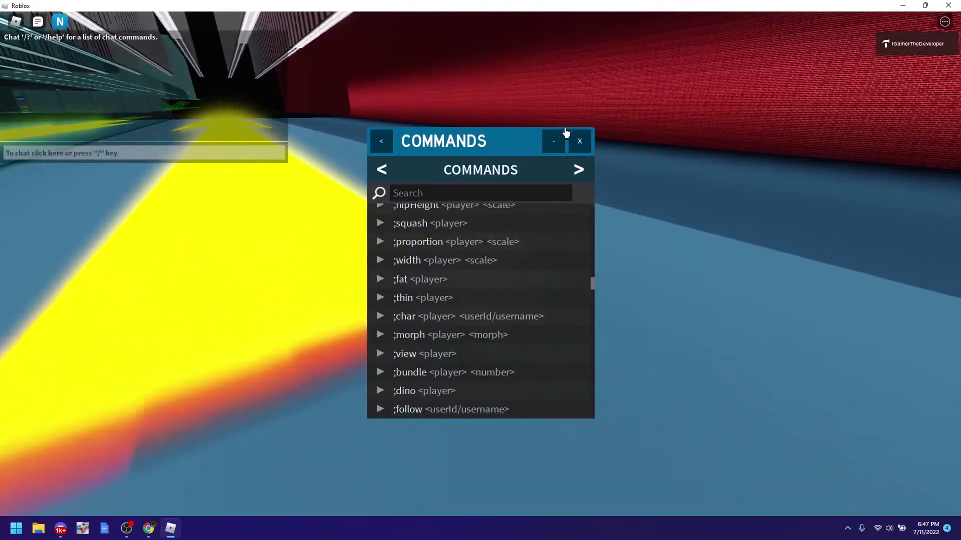
pyautogui.moveTo(639, 112); pyautogui.dragTo(639, 113, button='right')
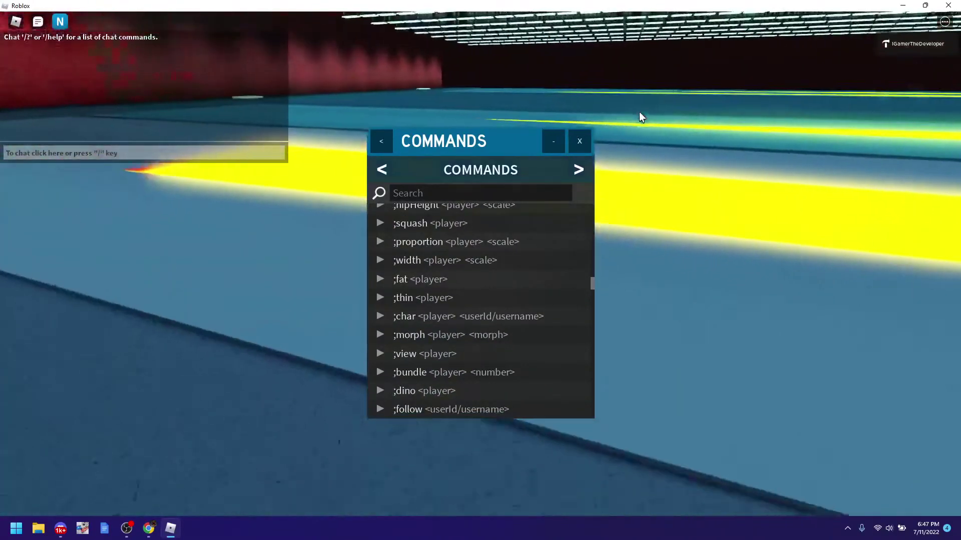
pyautogui.click(580, 141)
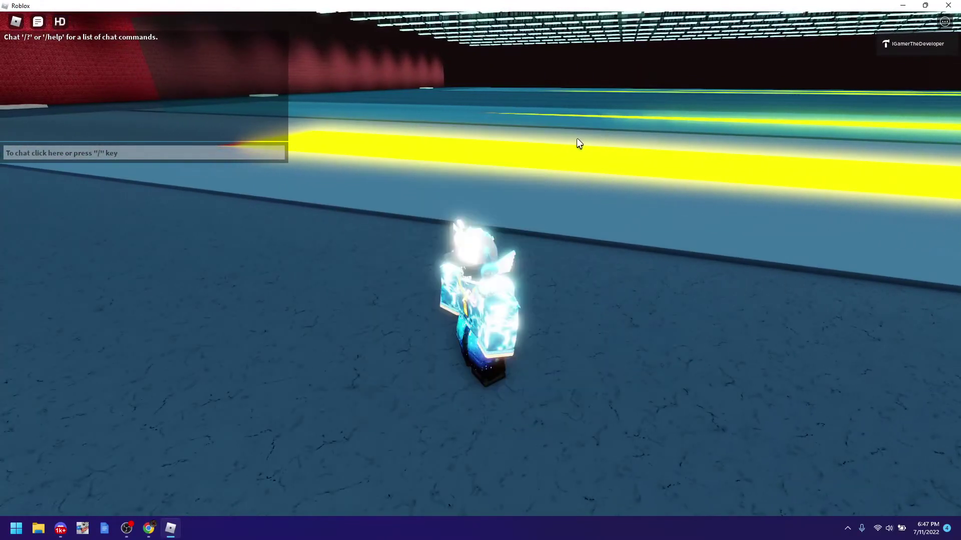
# Step: Send the commands ;dino and ;size 4 in the game chat
pyautogui.click(192, 152)
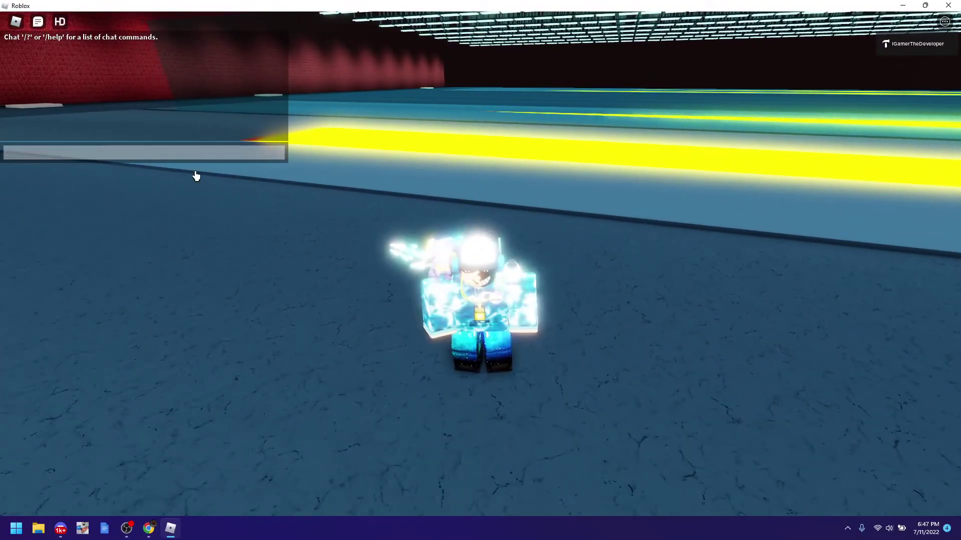
pyautogui.press('s')
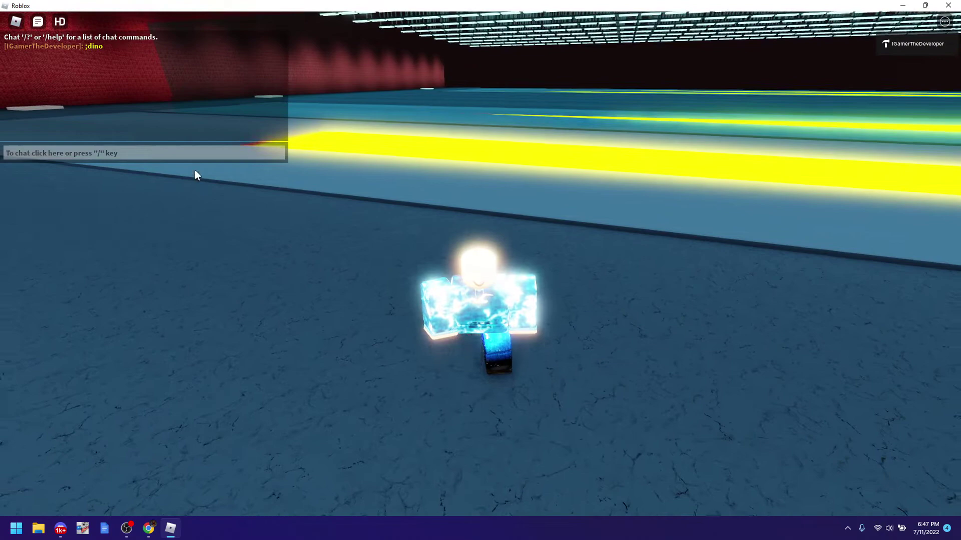
pyautogui.moveTo(471, 279); pyautogui.dragTo(471, 279, button='right')
pyautogui.press('w')
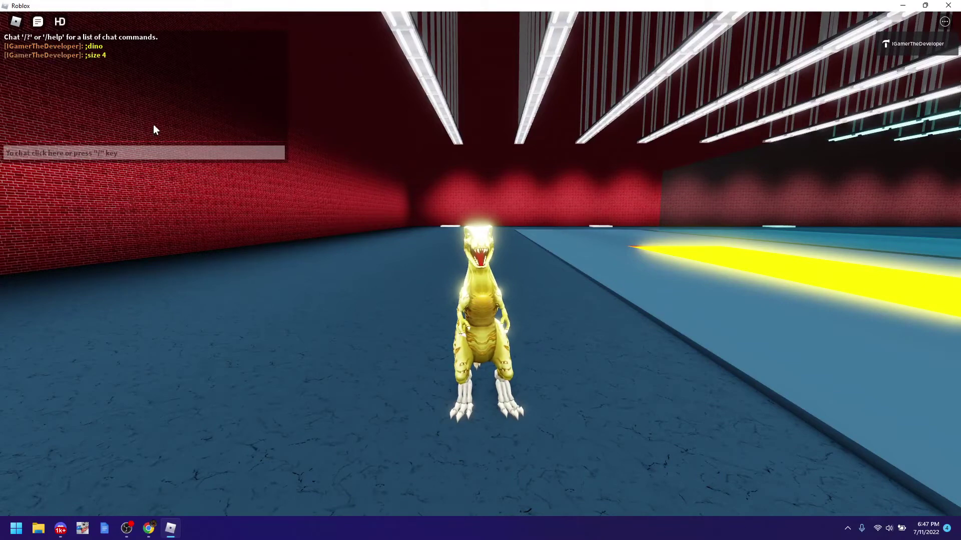
# Step: Search the HD Admin command list for "size" to check the command's syntax
pyautogui.moveTo(249, 192); pyautogui.dragTo(250, 192, button='right')
pyautogui.click(60, 21)
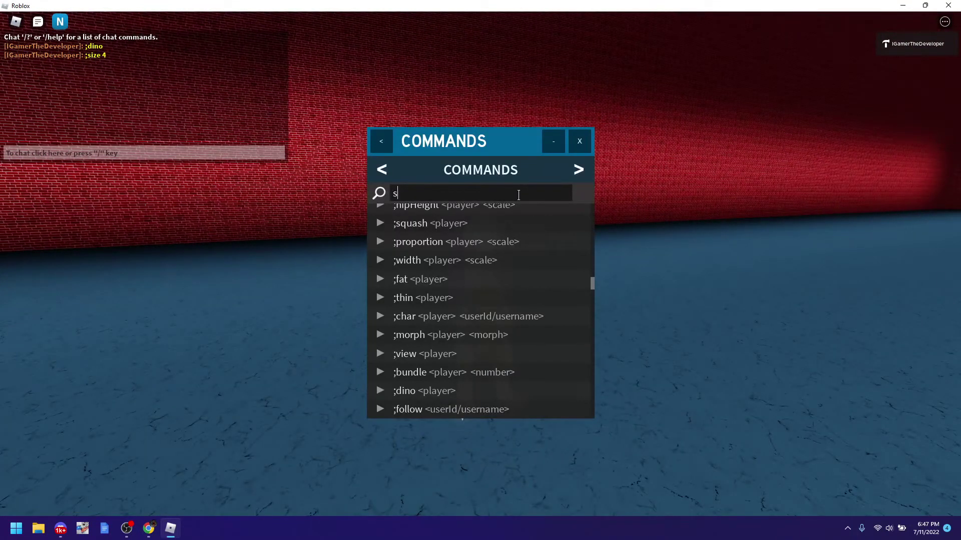
pyautogui.write('size')
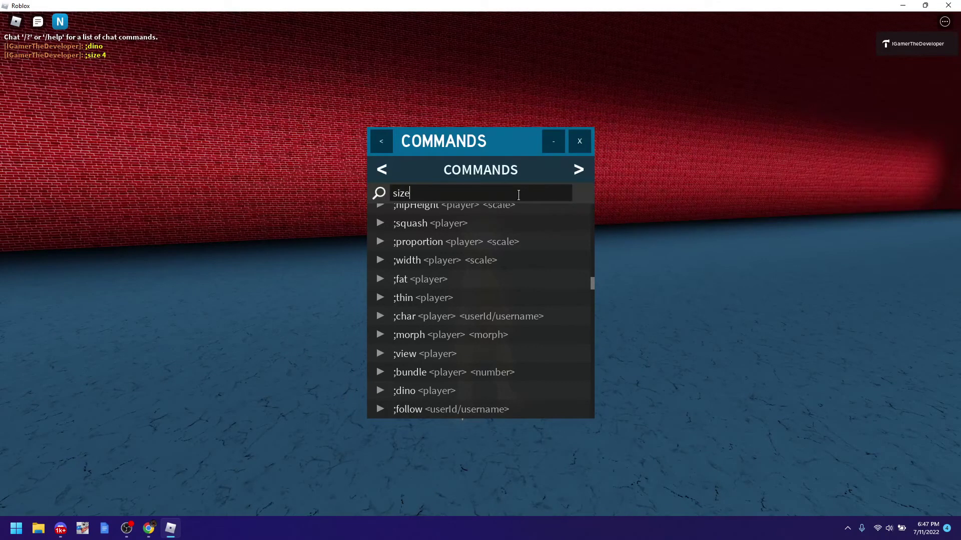
pyautogui.press('Return')
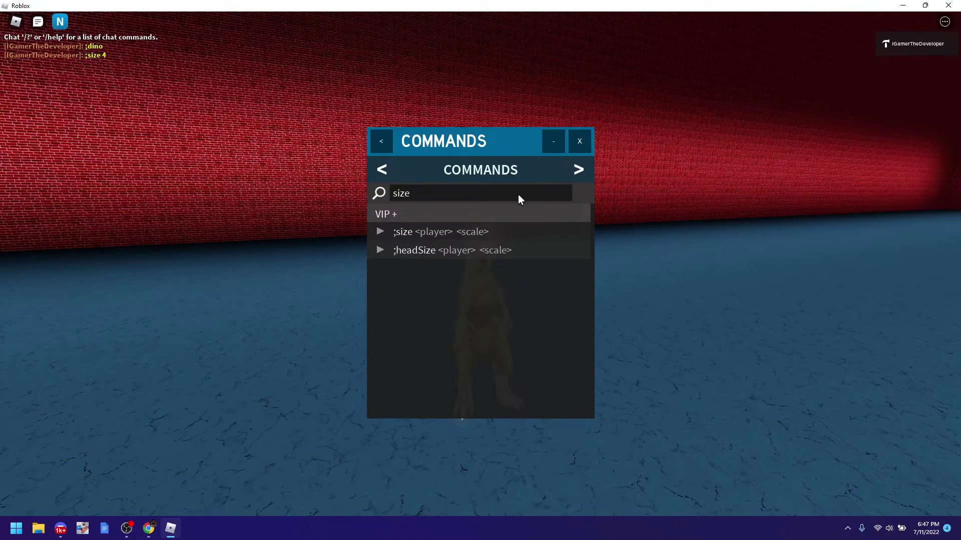
# Step: Send the command ;size me 4 in the game chat and close the HD Admin window
pyautogui.moveTo(765, 160); pyautogui.dragTo(765, 160, button='right')
pyautogui.moveTo(218, 143)
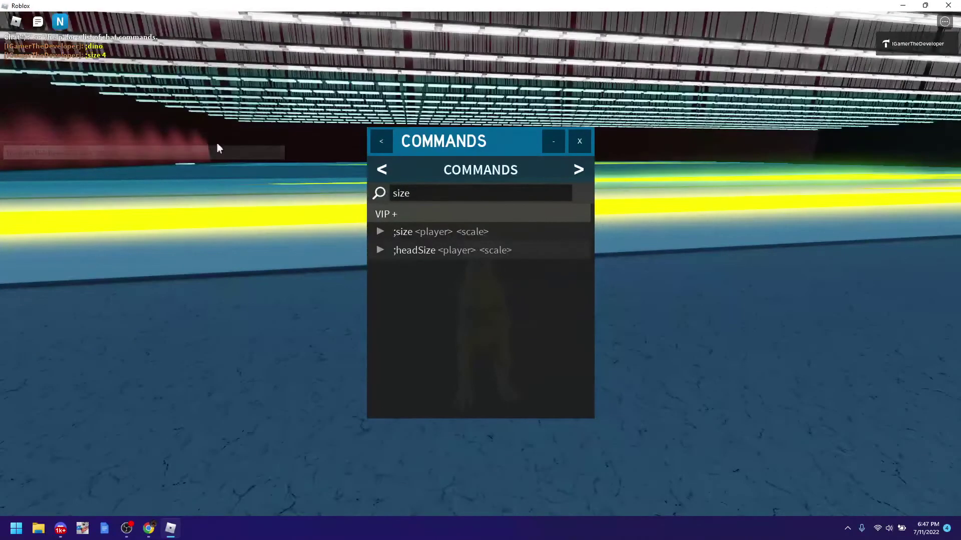
pyautogui.click(116, 153)
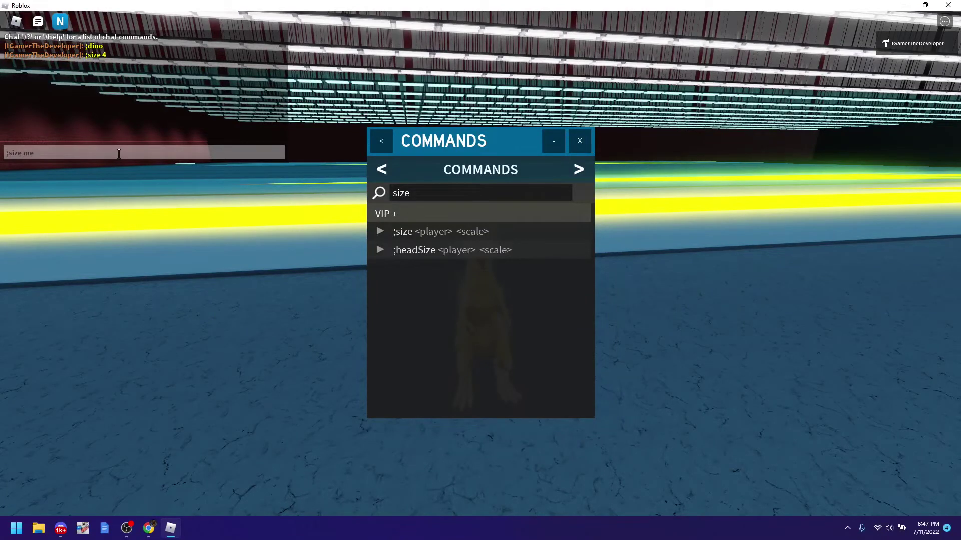
pyautogui.write(';size me 4')
pyautogui.press('Return')
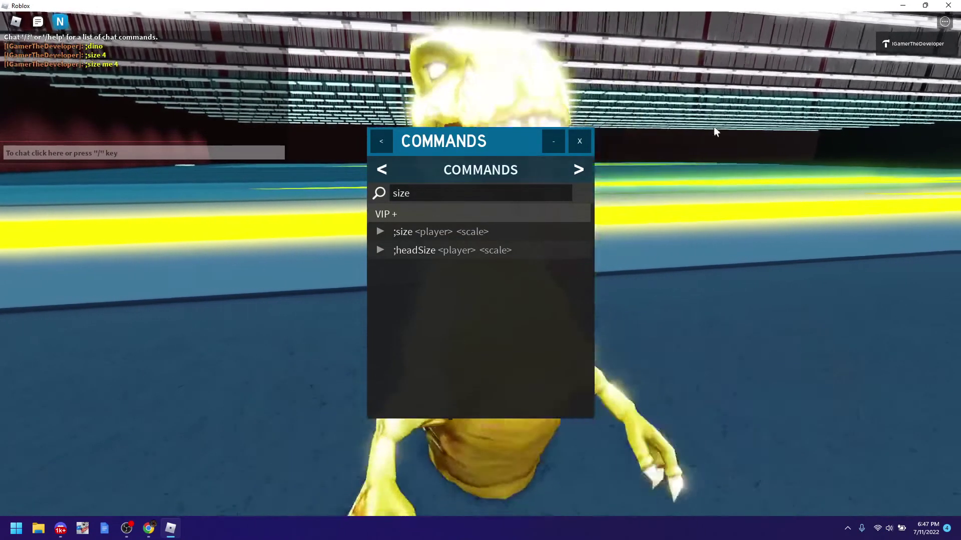
pyautogui.moveTo(728, 131); pyautogui.dragTo(729, 131, button='right')
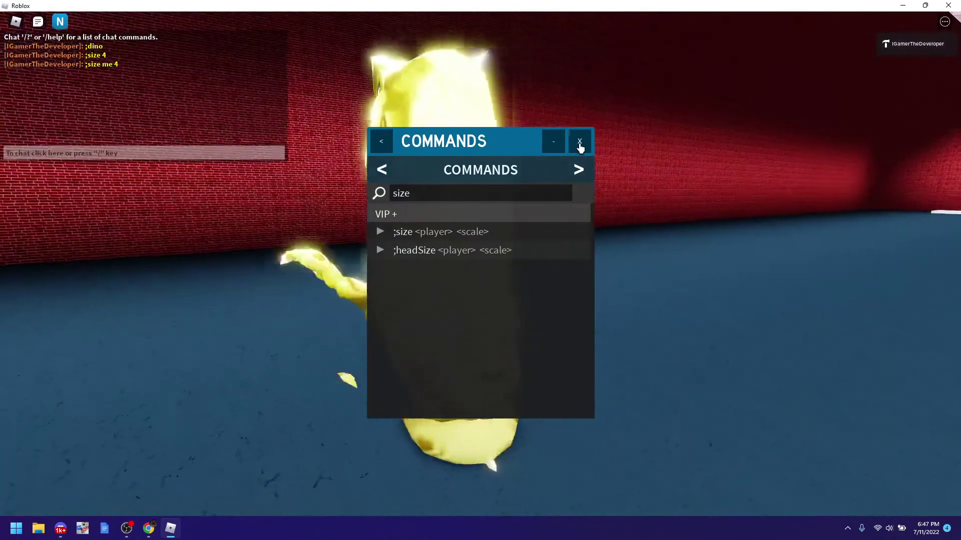
pyautogui.click(579, 142)
pyautogui.moveTo(599, 142); pyautogui.dragTo(599, 142, button='right')
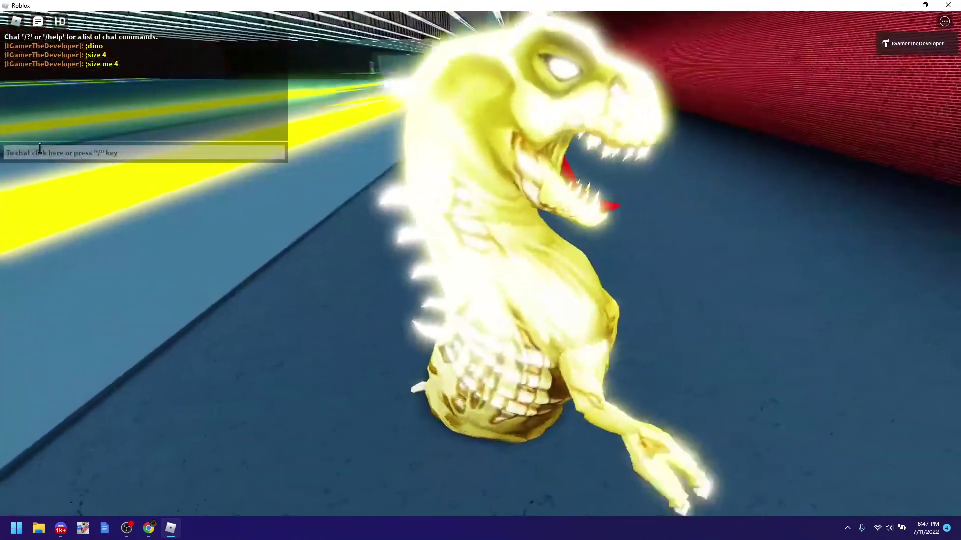
# Step: Send the command ;sword in the game chat and try out the sword from inventory slot 1
pyautogui.click(55, 152)
pyautogui.write(';sword')
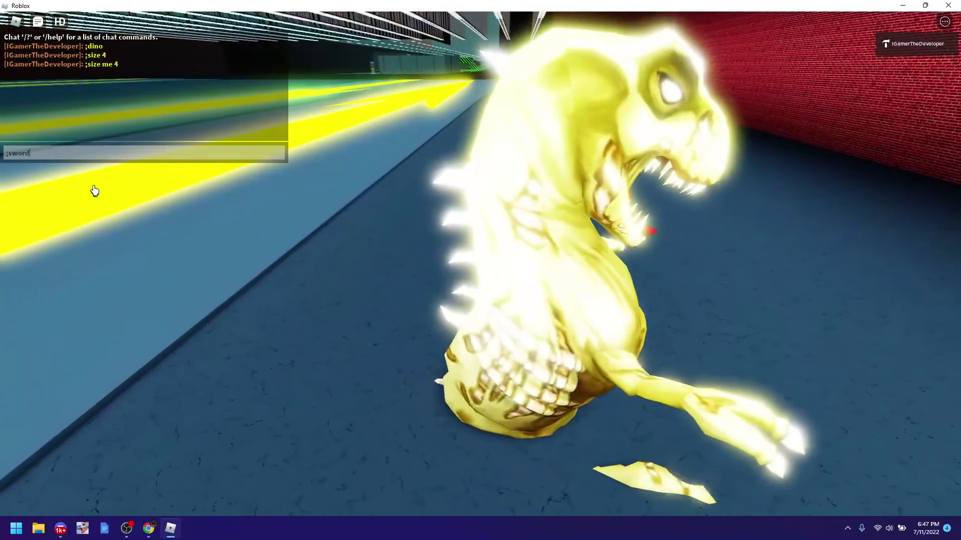
pyautogui.press('Return')
pyautogui.press('1')
pyautogui.moveTo(503, 160); pyautogui.dragTo(390, 152, button='right')
pyautogui.click(503, 162)
pyautogui.press('1')
# Step: Send the command ;noclip in the game chat
pyautogui.click(85, 151)
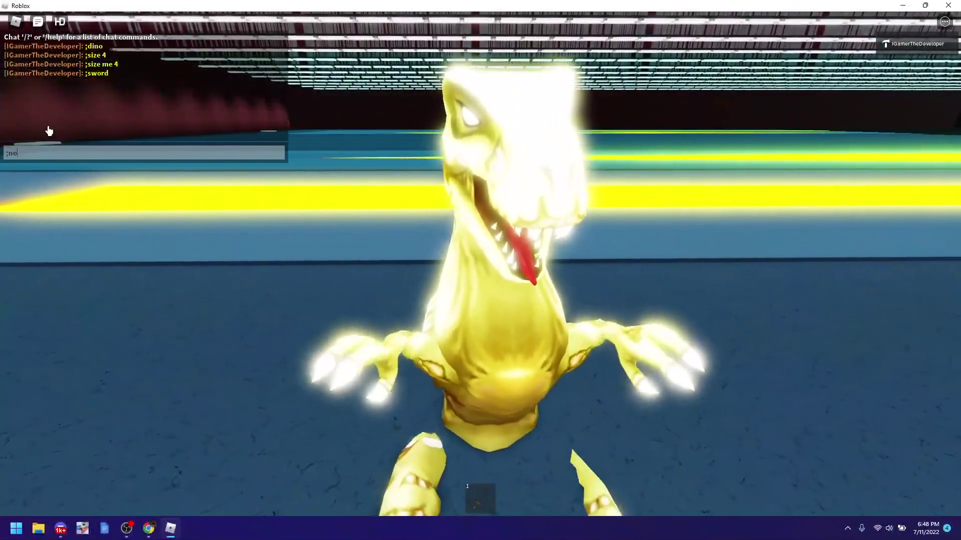
pyautogui.write('clip')
pyautogui.press('Return')
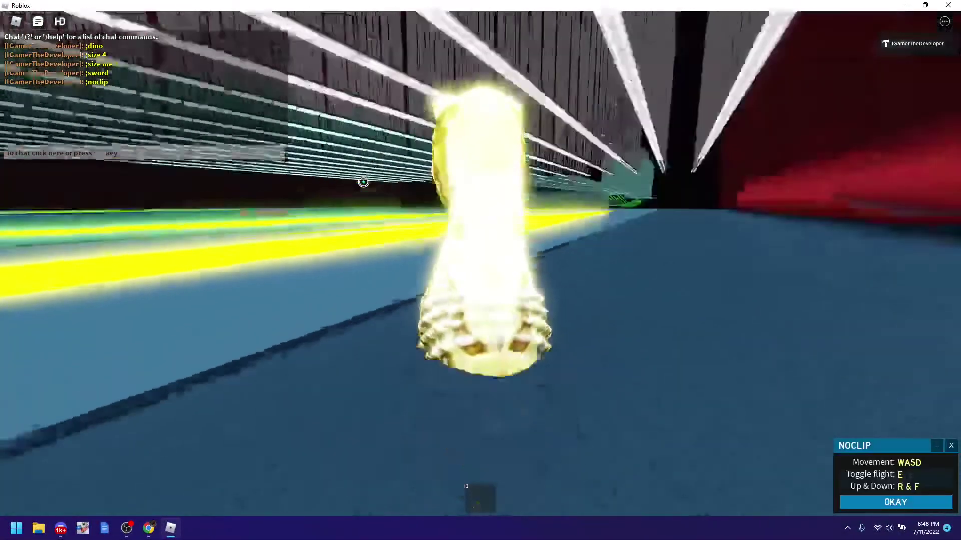
# Step: Fly the character out through the room's wall and forward along the obby course in noclip mode
pyautogui.press('w')
pyautogui.moveTo(364, 182); pyautogui.dragTo(363, 182, button='right')
pyautogui.press('w')
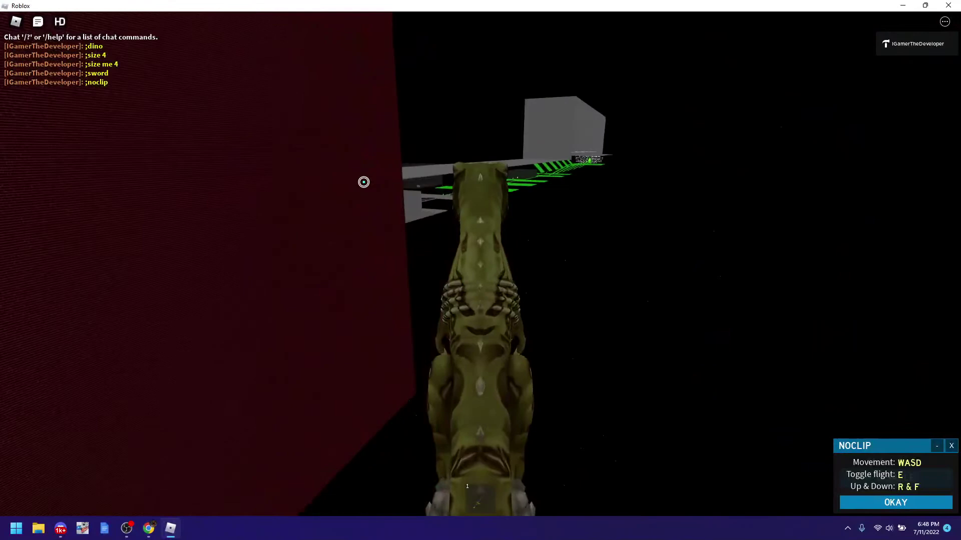
pyautogui.press('w')
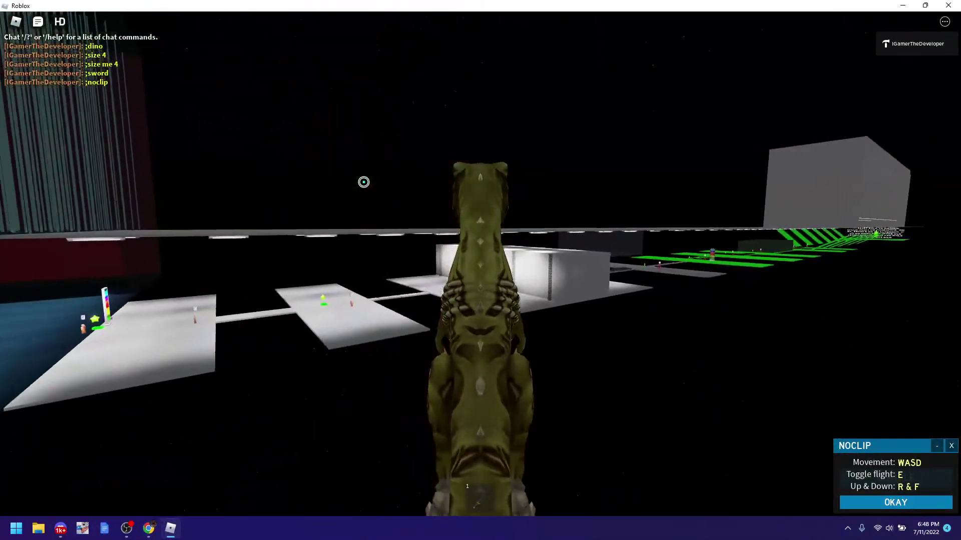
pyautogui.scroll(6, 364, 182)
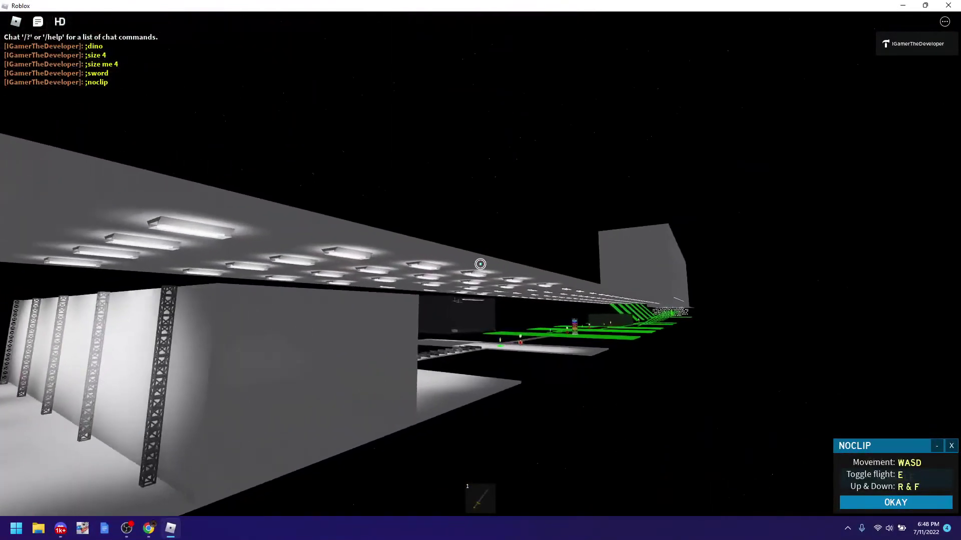
pyautogui.press('w')
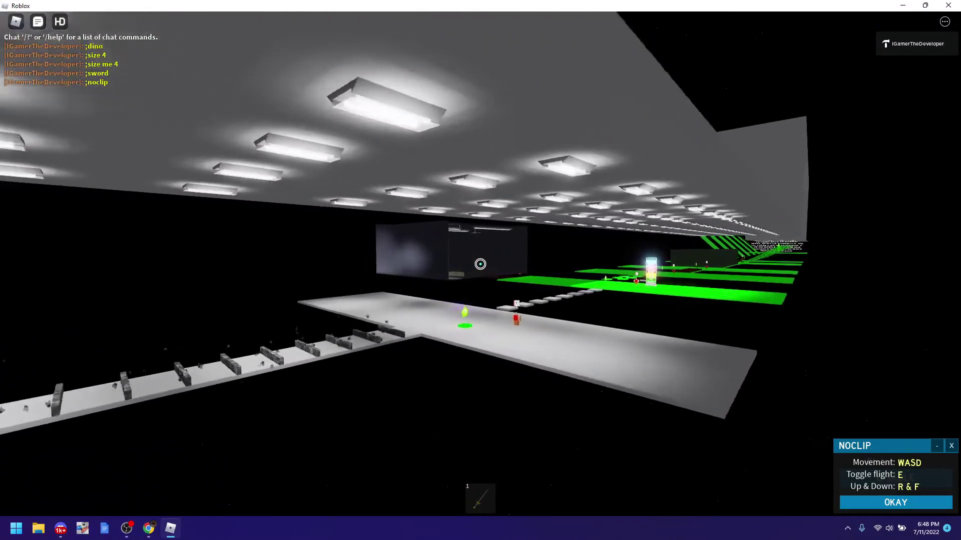